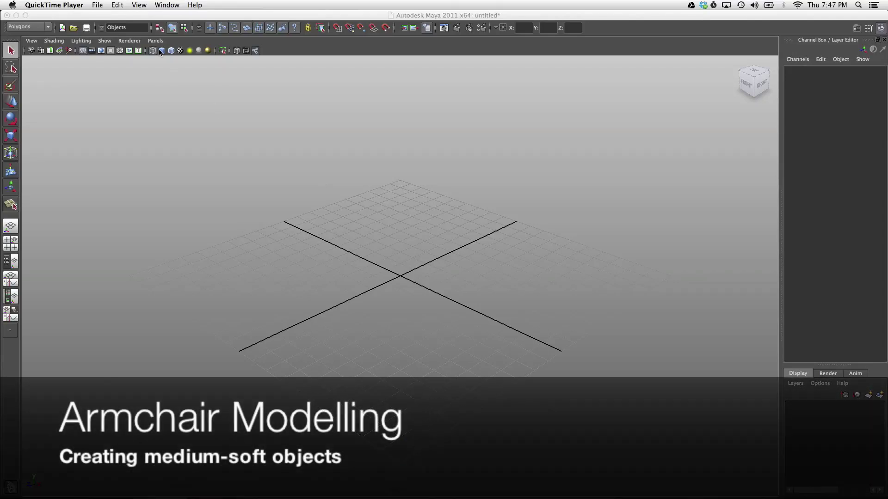
Step: Create a polygon cube and scale it into a wide, flat box
left_click(195, 123)
left_click(130, 5)
mouse_move(154, 29)
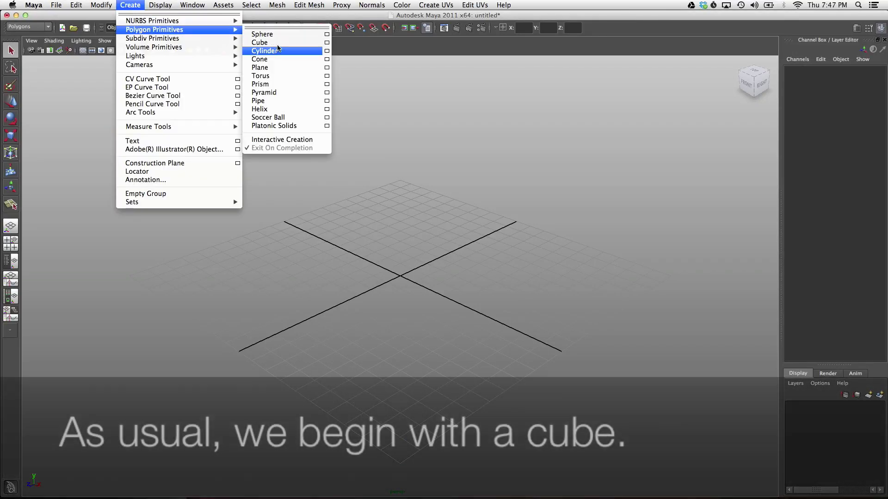
left_click(266, 42)
mouse_move(401, 276)
left_mouse_down()
mouse_move(403, 258)
mouse_move(478, 270)
left_mouse_up()
Step: Give the box 4 width and 2 depth subdivisions, then switch to the top view
left_click(848, 173)
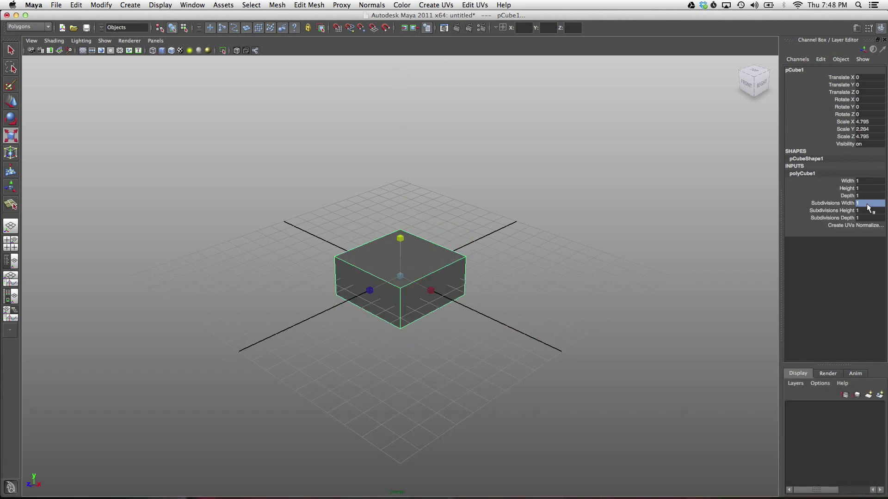
type("4")
key("Return")
left_click(866, 226)
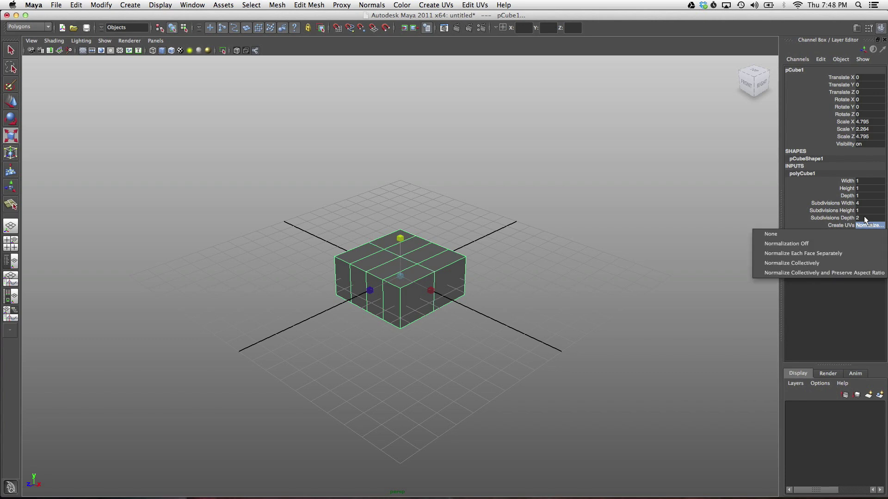
left_click(707, 325)
key("space")
key("space")
scroll(481, 266, "up", 3)
scroll(426, 291, "up", 3)
scroll(426, 290, "down", 5)
Step: Shift the box's inner vertex row outward to form thin strips for the arms and back
key("5")
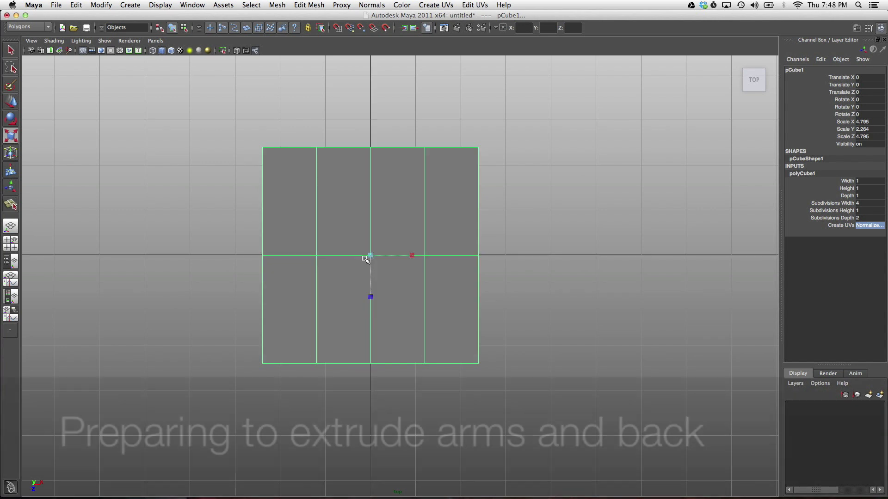
mouse_move(186, 225)
left_mouse_down()
mouse_move(521, 284)
mouse_move(498, 284)
left_mouse_up()
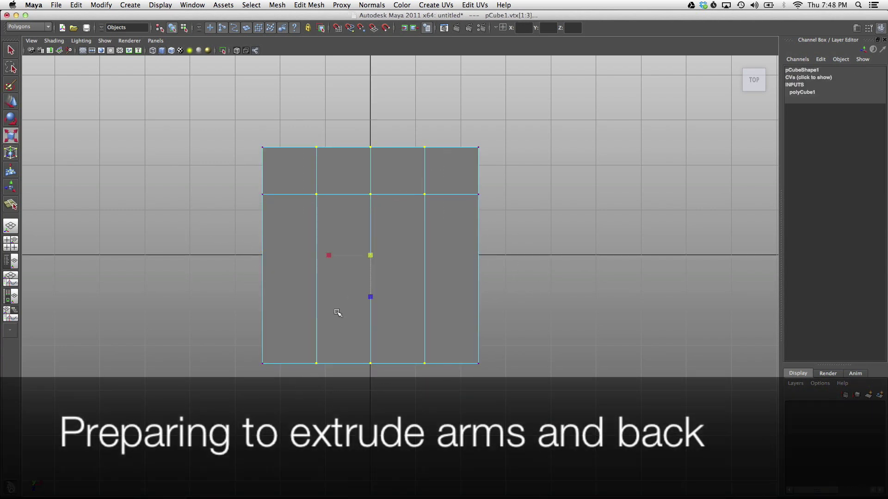
left_click_drag(329, 256, 310, 256)
key("space")
key("space")
Step: In the perspective view, select the side and back strips' top faces
key("F11")
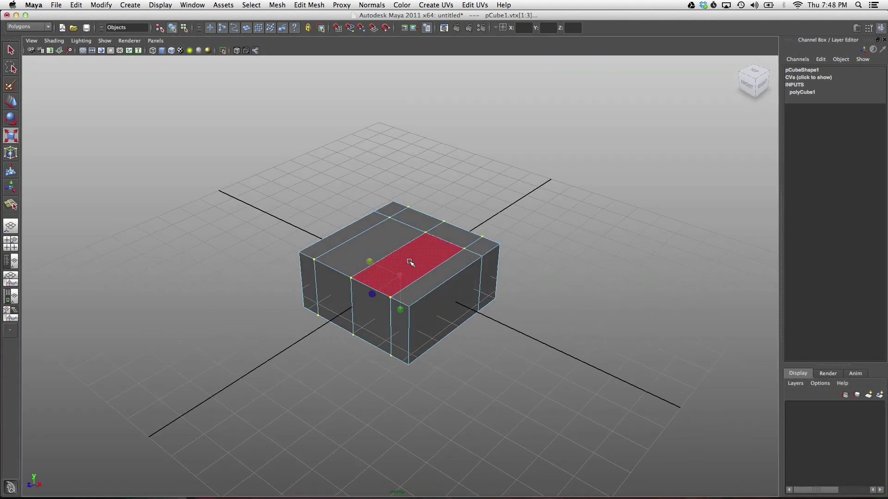
left_click(442, 269)
left_click(398, 212, "shift")
left_click_drag(473, 264, 421, 292, "alt")
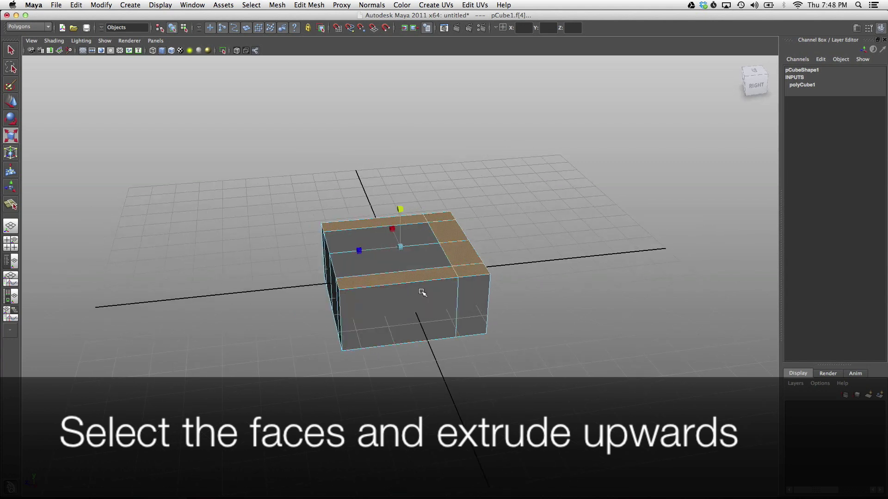
left_click(341, 4)
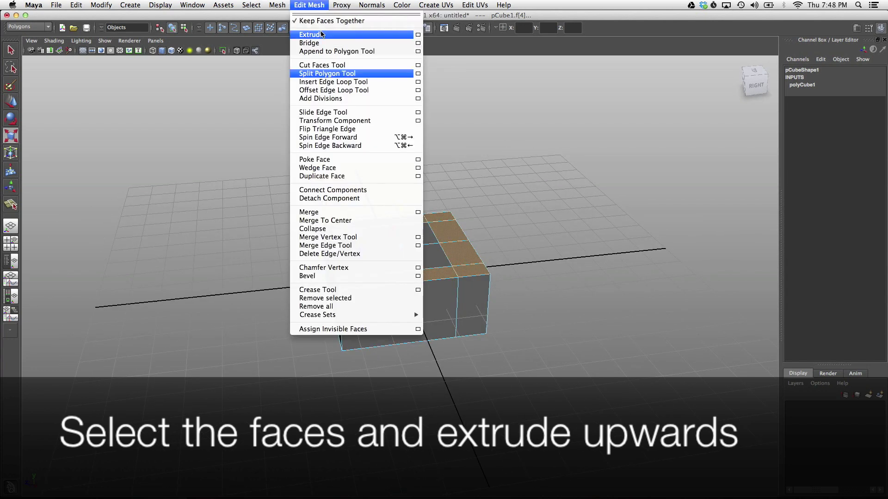
Step: Extrude the arm and back strips upward, then extrude the back faces again into a taller backrest
left_click(345, 74)
mouse_move(400, 218)
left_mouse_down()
mouse_move(399, 201)
mouse_move(434, 208)
left_mouse_up()
left_click(446, 207)
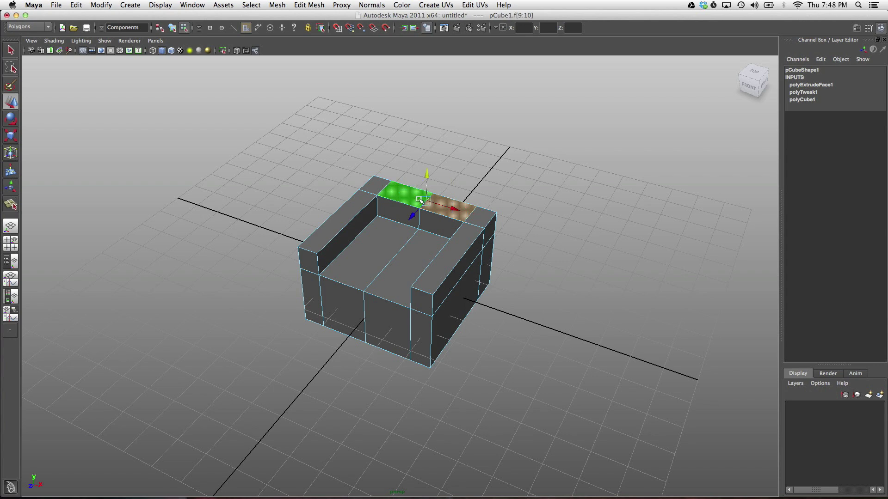
key("g")
mouse_move(427, 175)
left_mouse_down()
mouse_move(426, 138)
mouse_move(440, 251)
mouse_move(362, 264)
mouse_move(430, 317)
mouse_move(445, 343)
left_mouse_up()
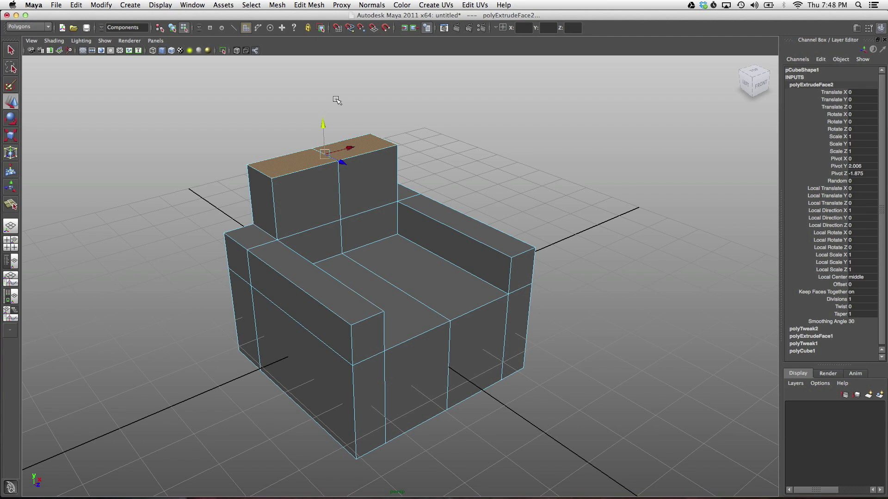
Step: Lower the two seat faces and return to object mode
left_click(388, 323)
mouse_move(367, 250)
left_mouse_down()
mouse_move(367, 276)
mouse_move(386, 284)
mouse_move(429, 271)
mouse_move(440, 303)
left_mouse_up()
key("F8")
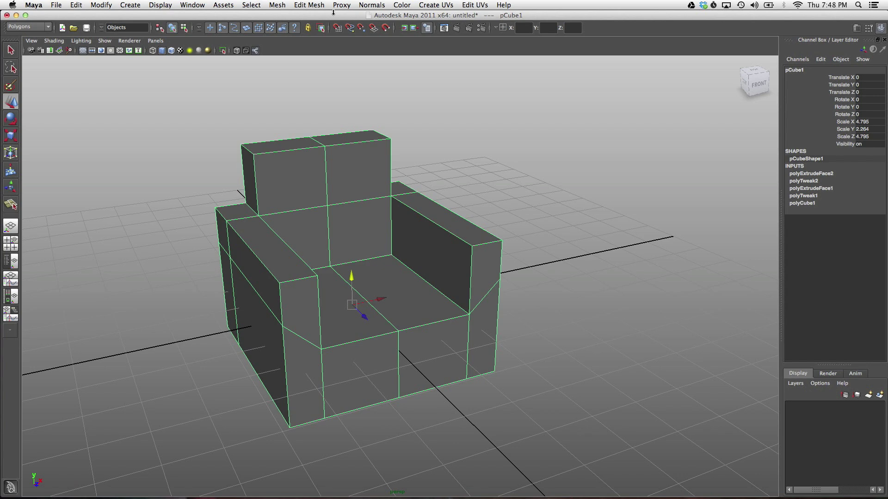
Step: Delete all faces of the chair's right half, then select the remaining half-chair
key("super+Tab")
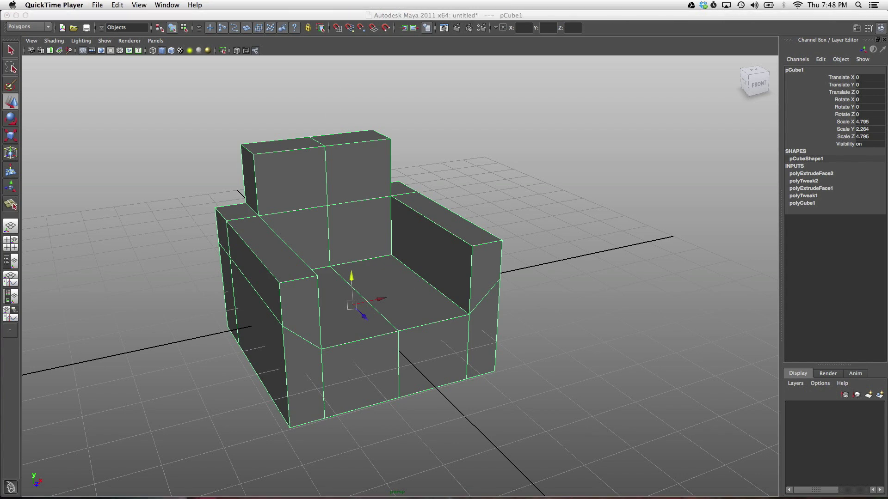
mouse_move(390, 247)
left_mouse_down("alt")
mouse_move(356, 250)
mouse_move(368, 248)
left_mouse_up("alt")
right_click(374, 247)
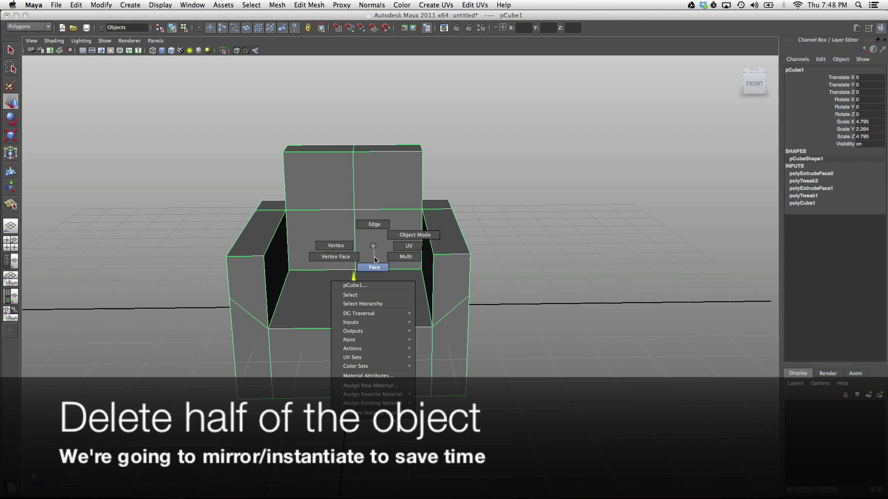
right_click_drag(376, 260, 375, 267)
left_click_drag(397, 396, 396, 396)
key("Delete")
key("F8")
left_click(299, 262)
left_click(76, 5)
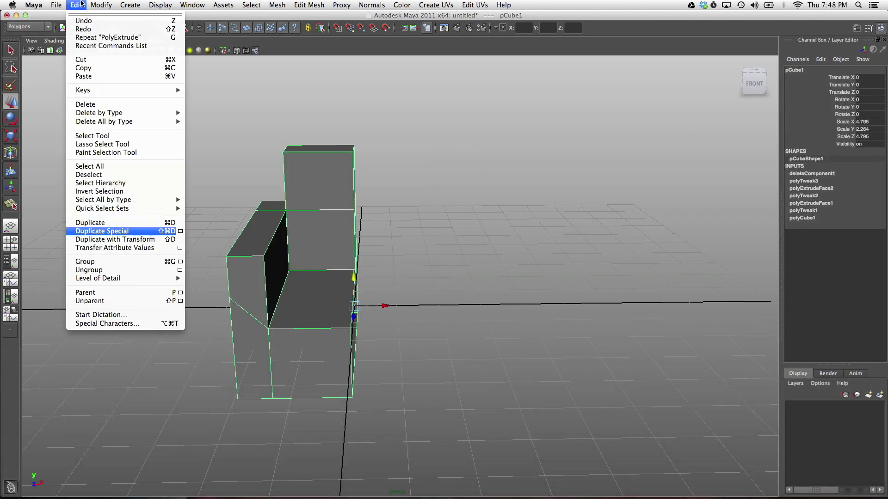
Step: Duplicate Special the half-chair as an Instance with Scale X -1 to mirror it
left_click(183, 234)
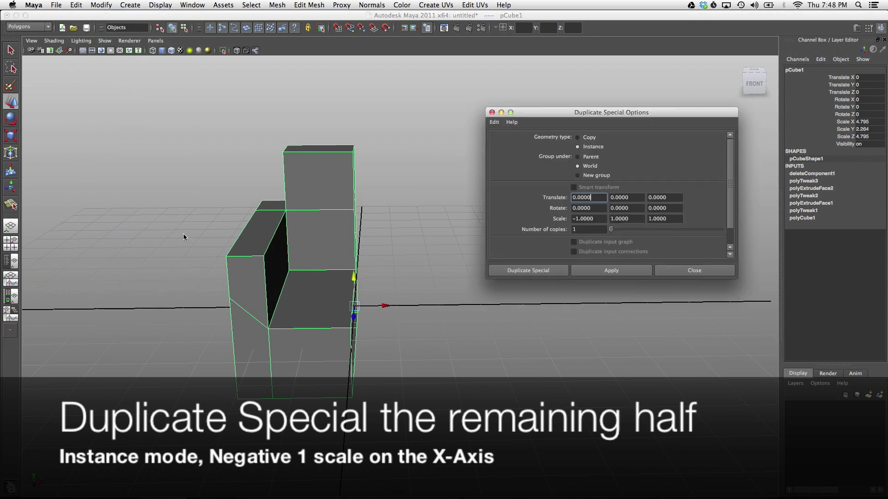
left_click(601, 271)
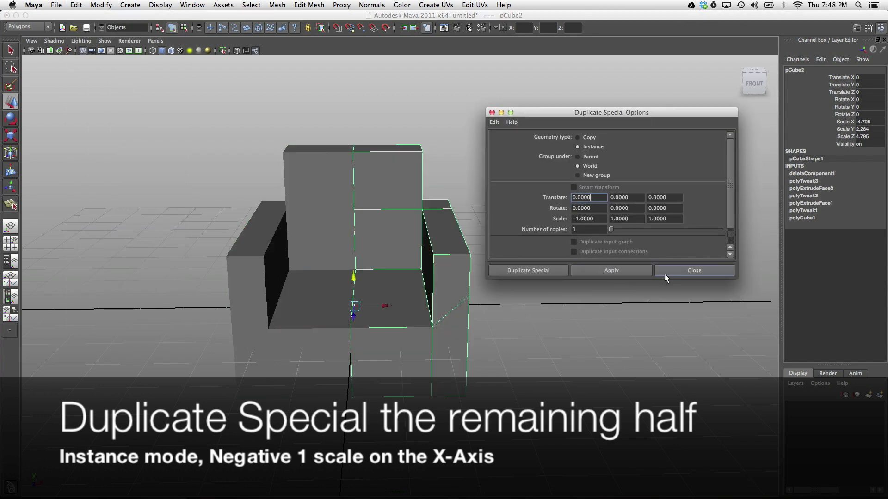
left_click(665, 273)
mouse_move(666, 275)
left_mouse_down("alt")
mouse_move(453, 313)
mouse_move(471, 324)
left_mouse_up("alt")
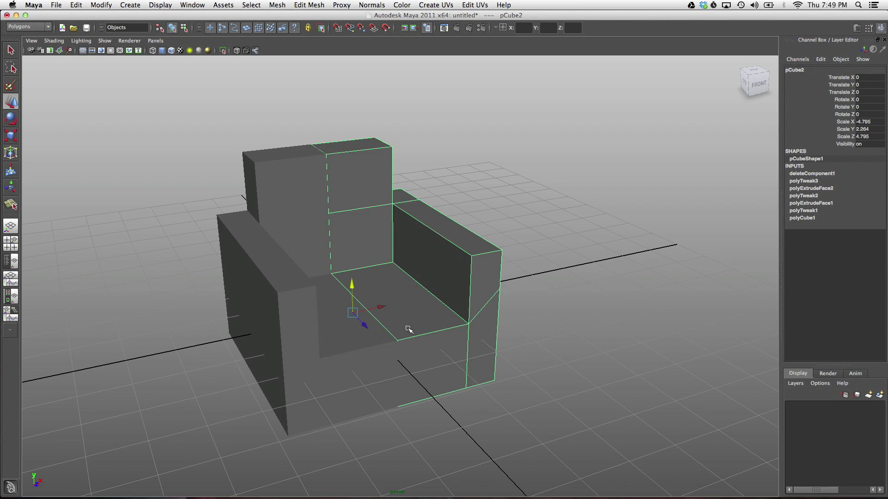
left_click(309, 4)
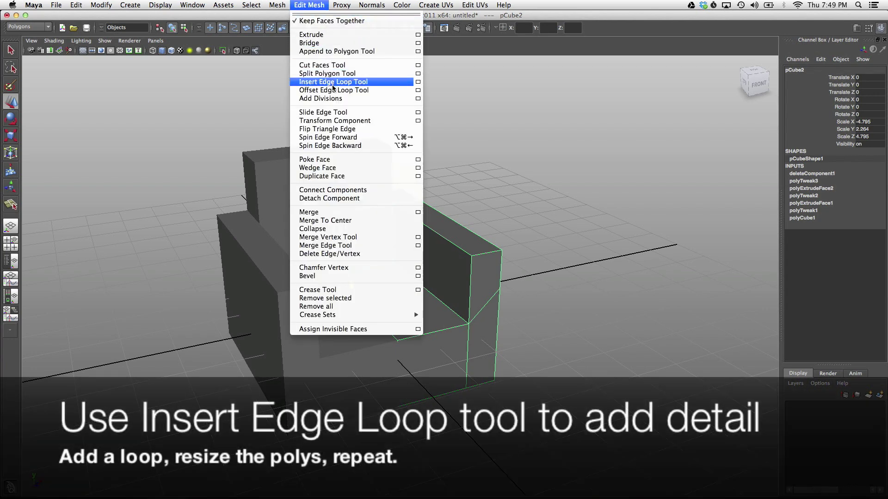
Step: Insert an edge loop near the chair's side
left_click(326, 85)
mouse_move(331, 172)
left_mouse_down("alt")
mouse_move(307, 184)
mouse_move(452, 317)
mouse_move(448, 359)
left_mouse_up("alt")
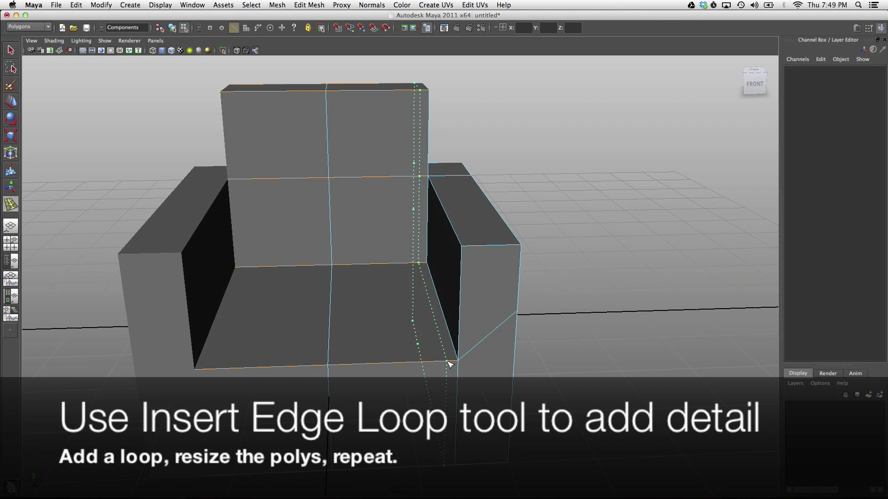
left_click(448, 362)
mouse_move(407, 340)
left_mouse_down("alt")
mouse_move(365, 303)
mouse_move(398, 312)
left_mouse_up("alt")
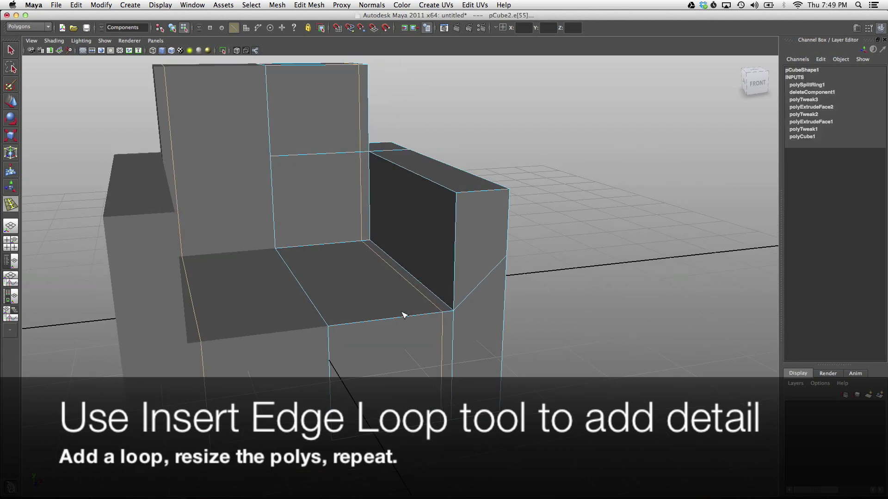
Step: Select the chair's lower front face, seat top face and backrest faces
key("F11")
left_click(418, 375)
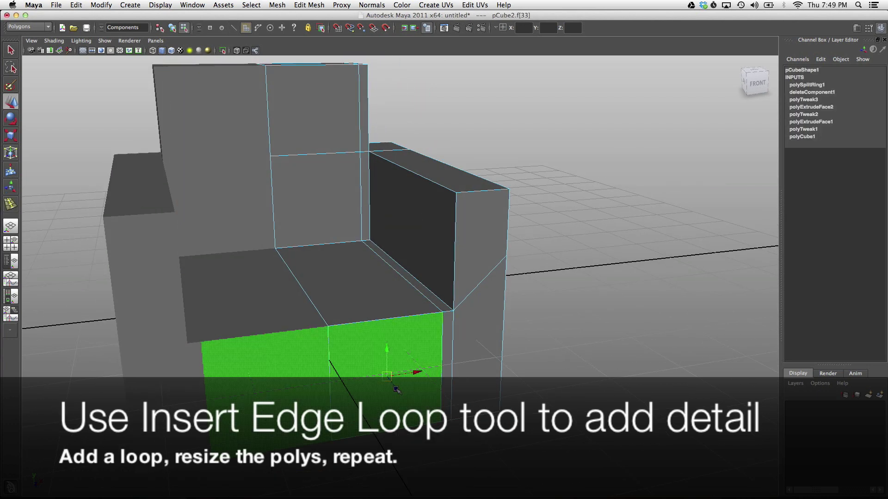
left_click(377, 317)
left_click(342, 201, "shift")
left_click(348, 239, "shift")
left_click(317, 123, "shift")
Step: Select the backrest's top and rear faces, then the whole half-chair object
mouse_move(317, 123)
left_mouse_down("alt")
mouse_move(337, 183)
mouse_move(304, 159)
mouse_move(311, 194)
mouse_move(283, 222)
mouse_move(382, 227)
mouse_move(432, 317)
mouse_move(406, 370)
mouse_move(409, 260)
left_mouse_up("alt")
left_click(284, 222)
left_click(432, 317)
scroll(409, 259, "down", 5)
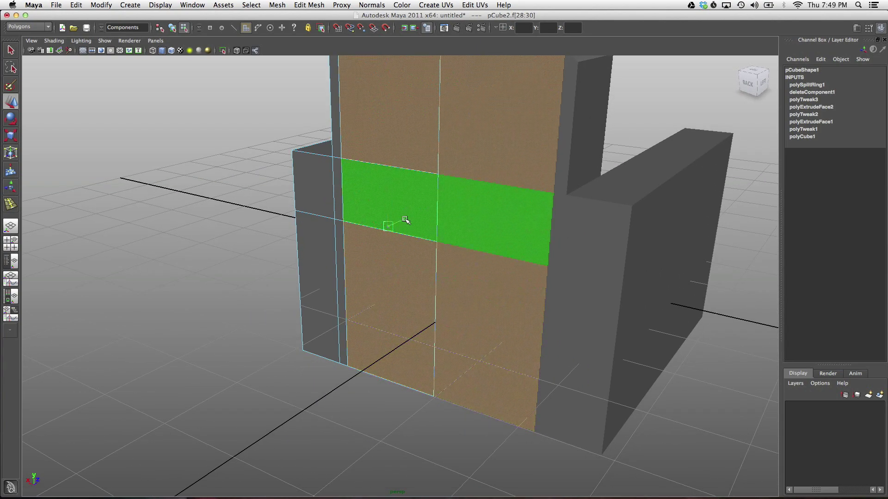
mouse_move(407, 222)
left_mouse_down("alt")
mouse_move(417, 264)
mouse_move(488, 261)
left_mouse_up("alt")
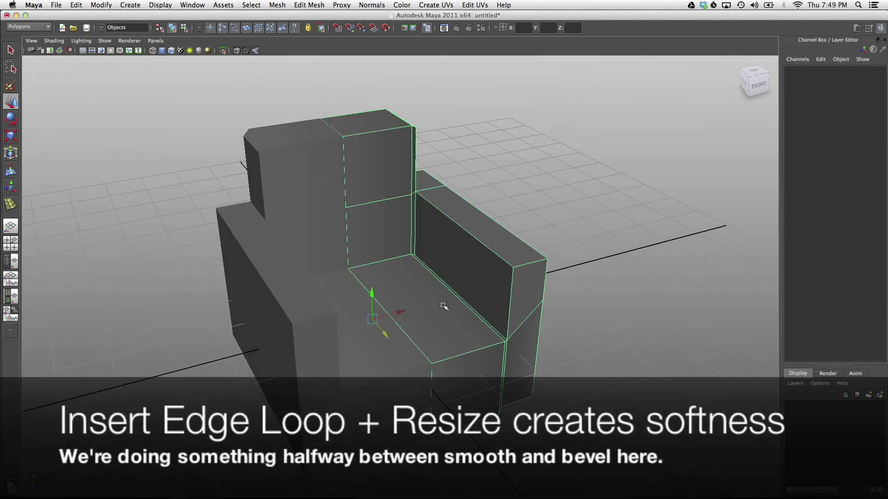
left_click(444, 306)
scroll(398, 301, "up", 3)
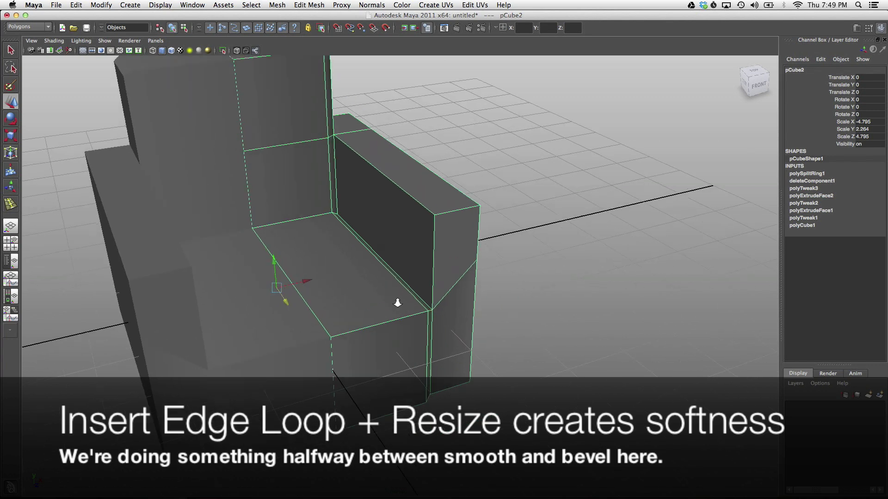
Step: Insert two edge loops along the arm, one near its outer edge
scroll(413, 306, "up", 2)
left_click(309, 4)
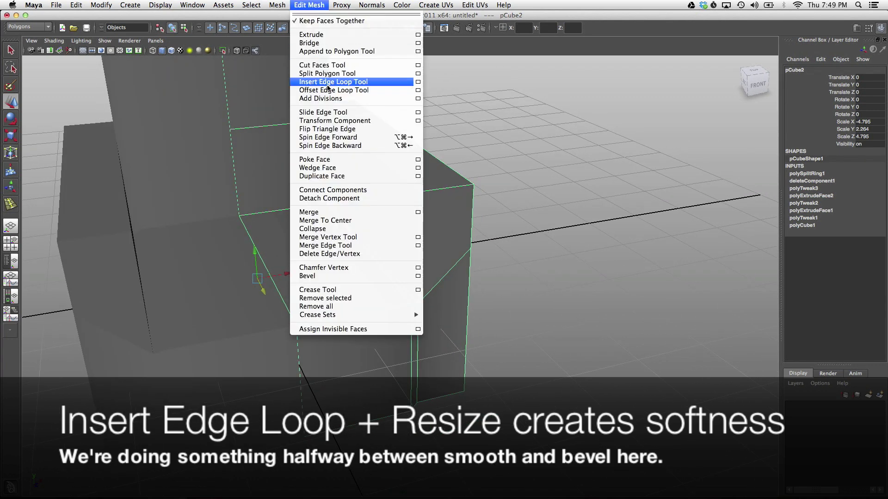
left_click(328, 83)
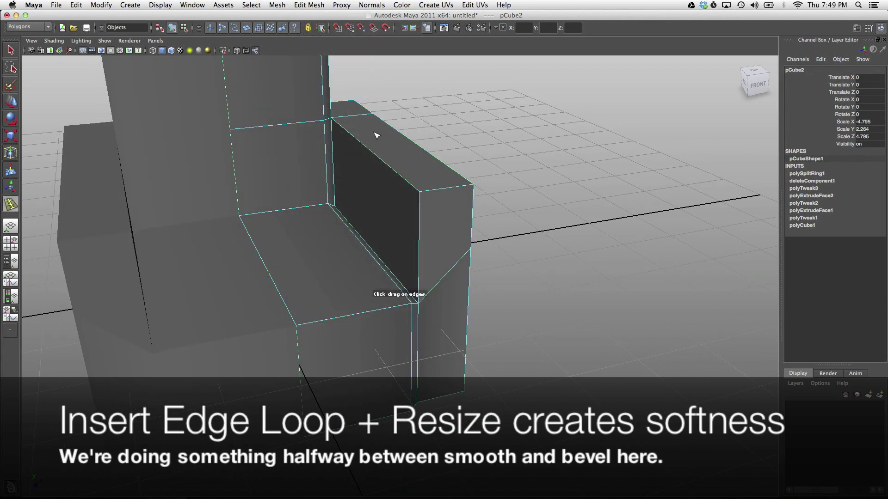
left_click(431, 194)
left_click(464, 186)
Step: Raise the armrest's top faces upward, then return to object mode
key("F11")
left_click(444, 301)
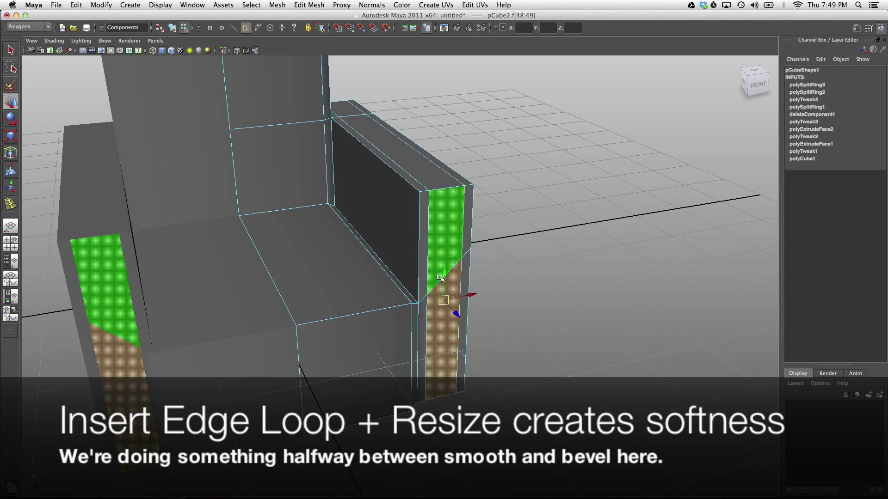
left_click_drag(459, 312, 418, 260, "alt")
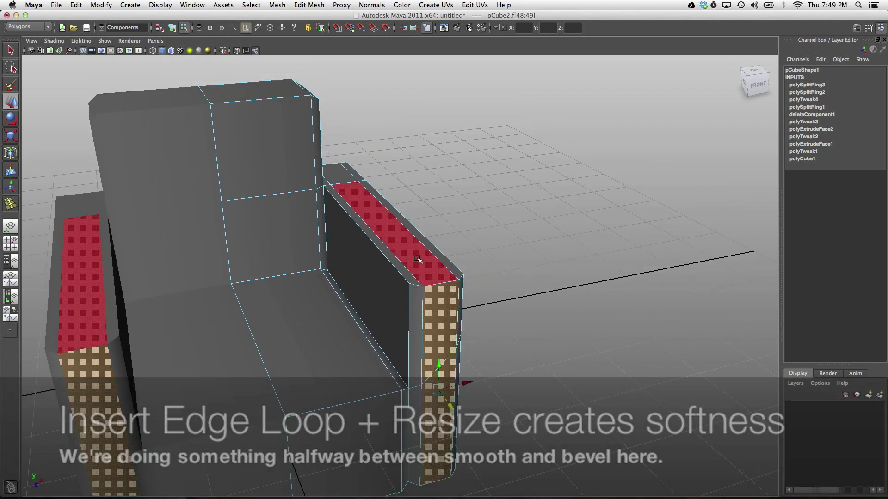
left_click(418, 260)
left_click_drag(373, 182, 373, 175)
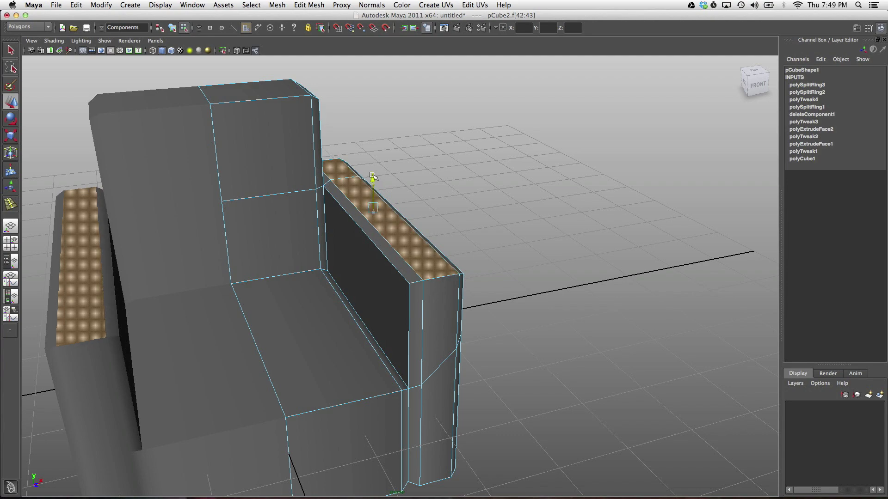
mouse_move(463, 248)
left_mouse_down("alt")
mouse_move(307, 232)
mouse_move(476, 246)
left_mouse_up("alt")
left_click(454, 295, "shift")
mouse_move(454, 295)
left_mouse_down("alt")
mouse_move(475, 289)
mouse_move(353, 293)
mouse_move(372, 317)
mouse_move(452, 291)
mouse_move(331, 272)
mouse_move(404, 277)
left_mouse_up("alt")
key("F8")
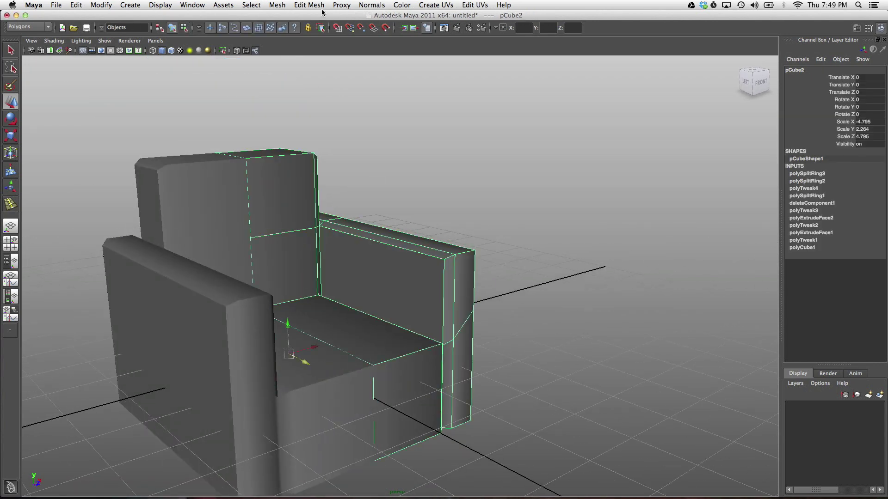
Step: Insert edge loops down the seat front and horizontally around the arm and back
left_click(318, 6)
left_click(322, 82)
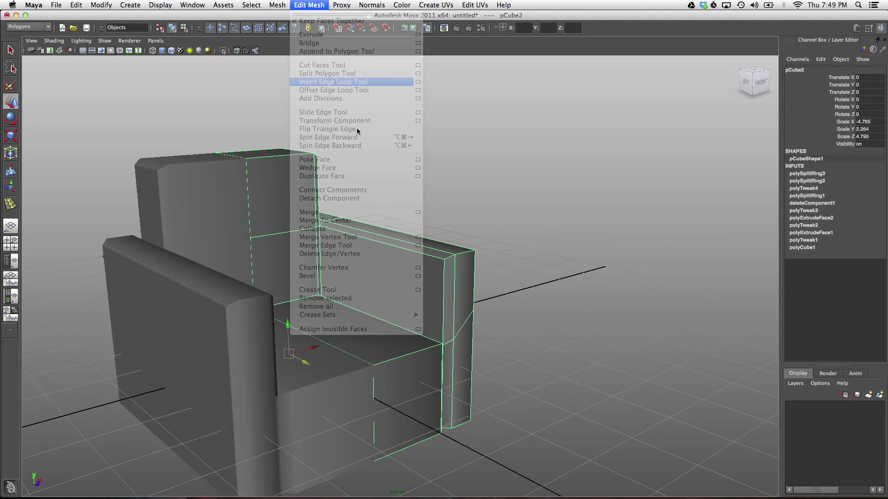
left_click(426, 258)
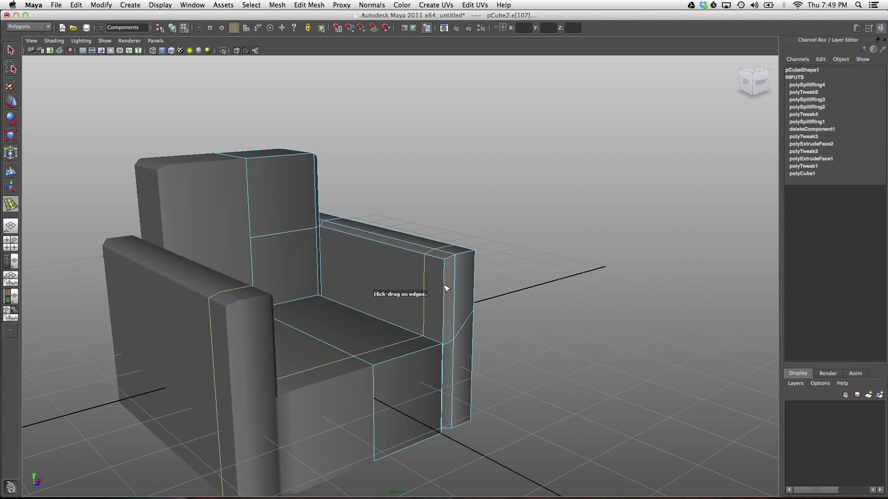
left_click_drag(444, 282, 448, 280)
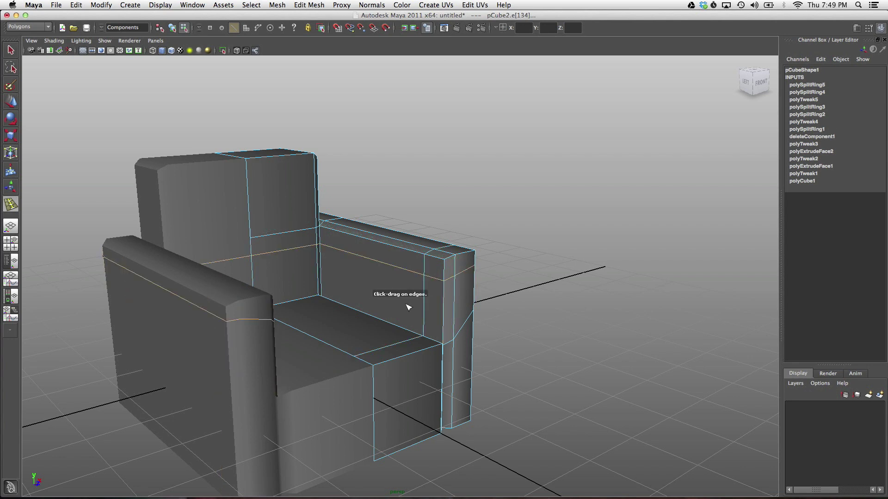
key("space")
key("space")
Step: In the side view, lower the armrest's front top corner vertices to round the arm
right_click_drag(174, 283, 580, 359, "alt")
middle_click_drag(287, 351, 333, 370, "alt")
right_click_drag(275, 257, 260, 243)
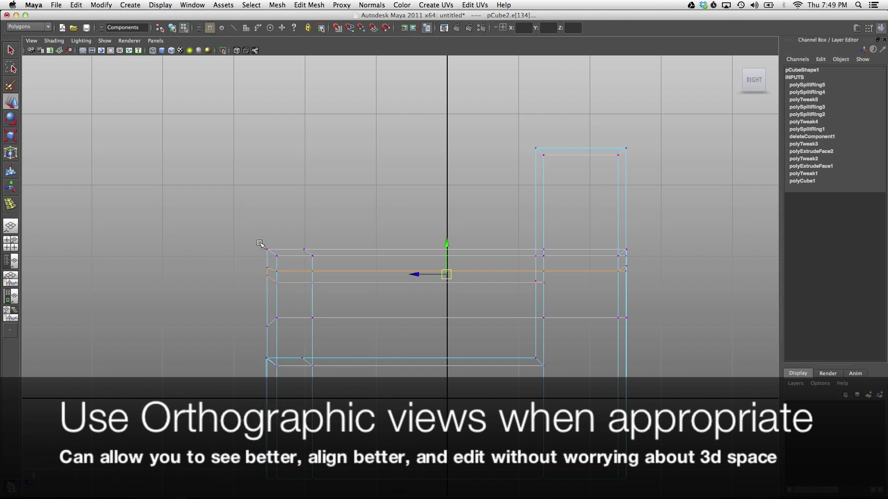
left_click_drag(281, 260, 283, 263)
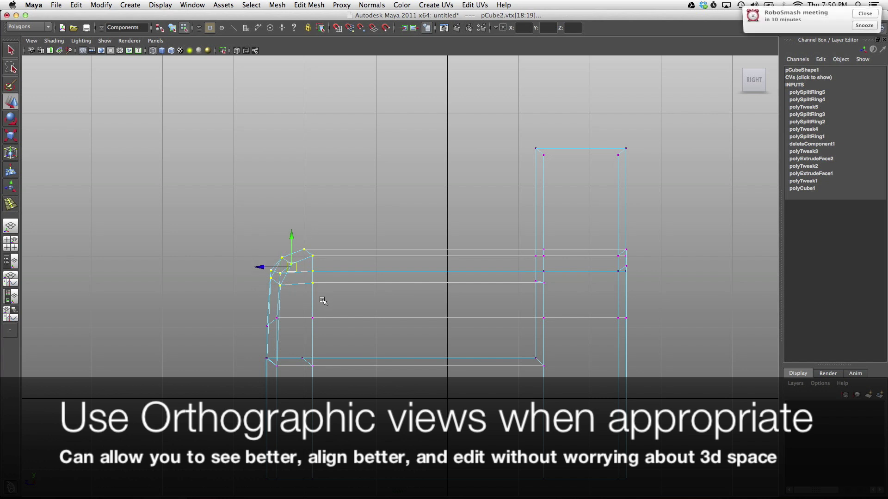
left_click_drag(277, 256, 278, 260)
middle_click_drag(344, 285, 324, 273, "alt")
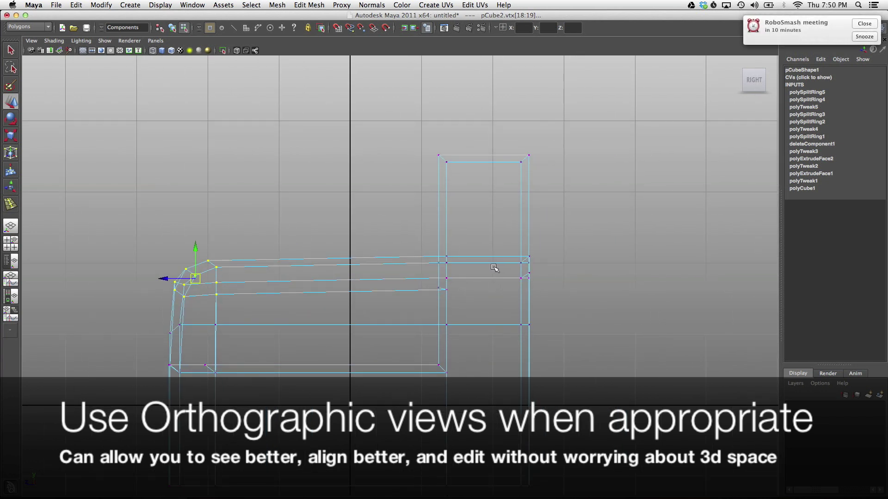
Step: Add edge loops near the backrest top and pull a back corner vertex down
left_click(437, 188)
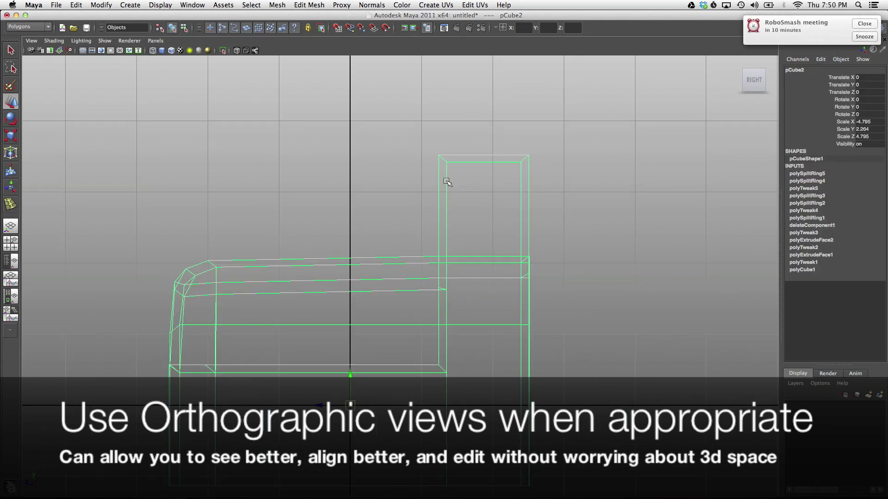
left_click(452, 188)
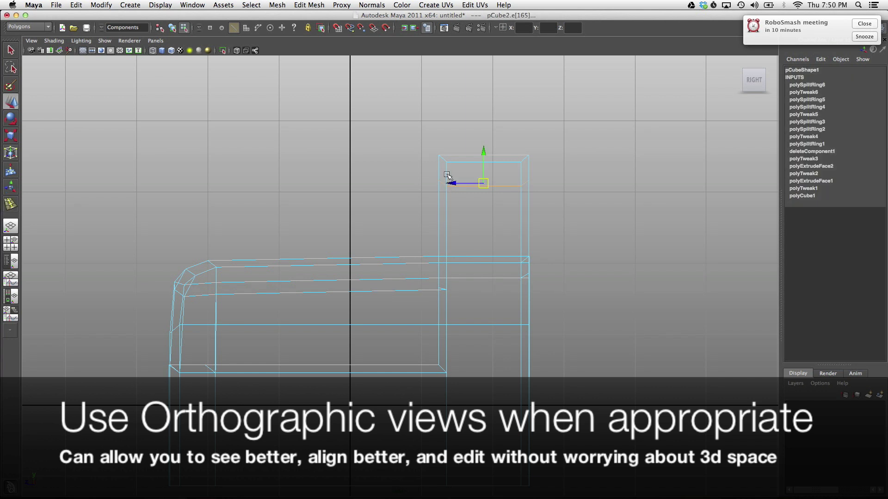
middle_click_drag(457, 146, 465, 161)
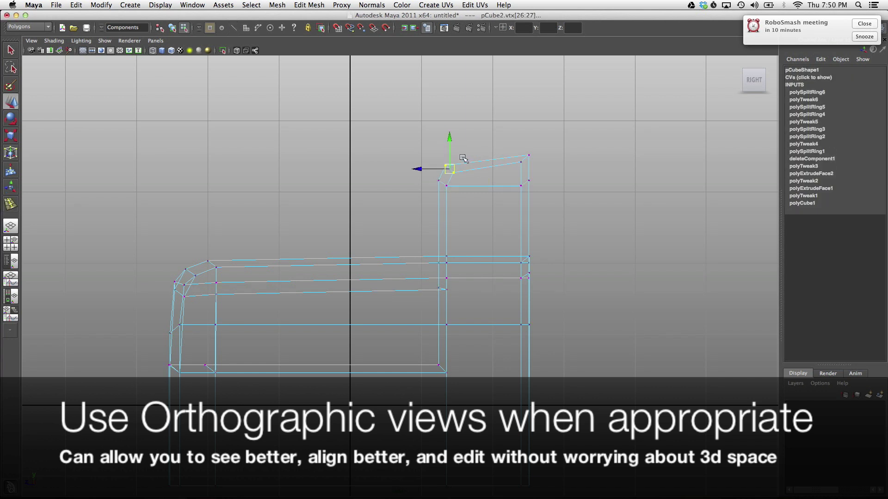
key("g")
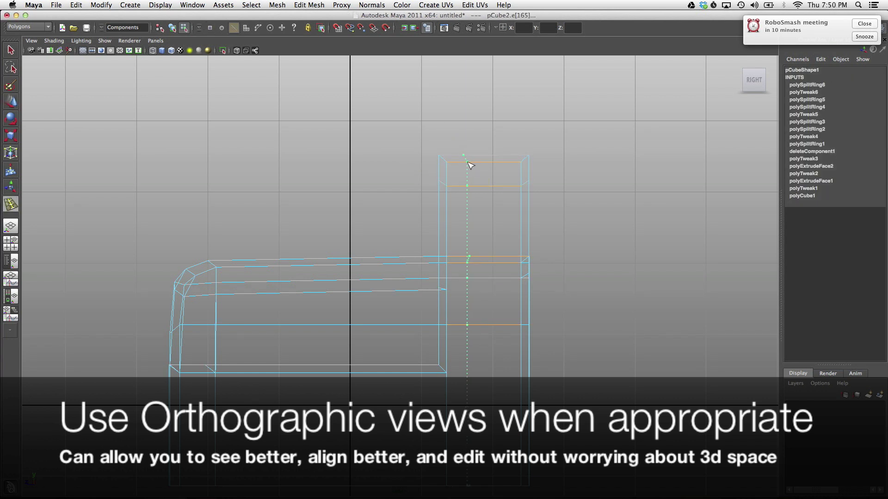
left_click(469, 162)
left_click(501, 163)
key("w")
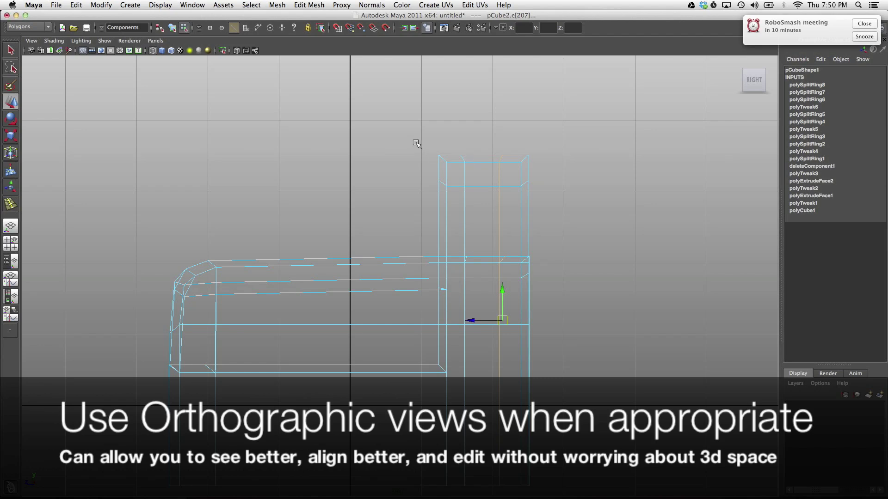
Step: Reshape the backrest's top corner vertices into a rounded curve
key("F9")
left_click_drag(436, 152, 451, 170)
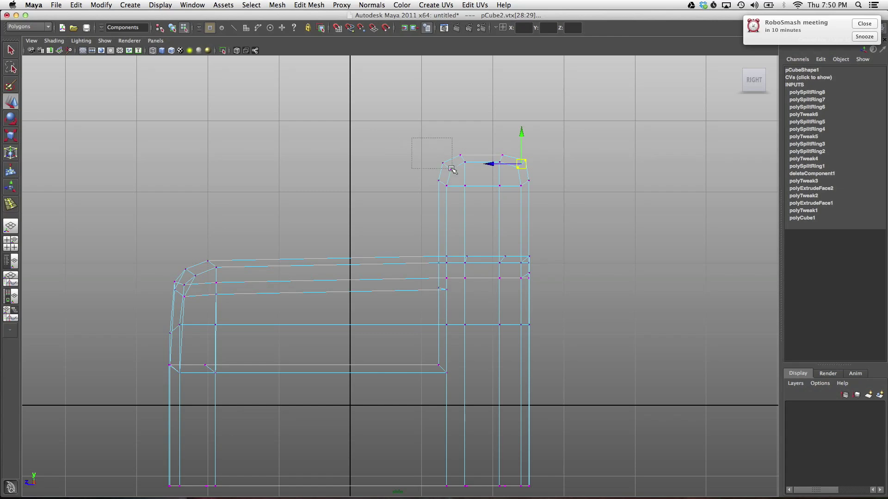
key("space")
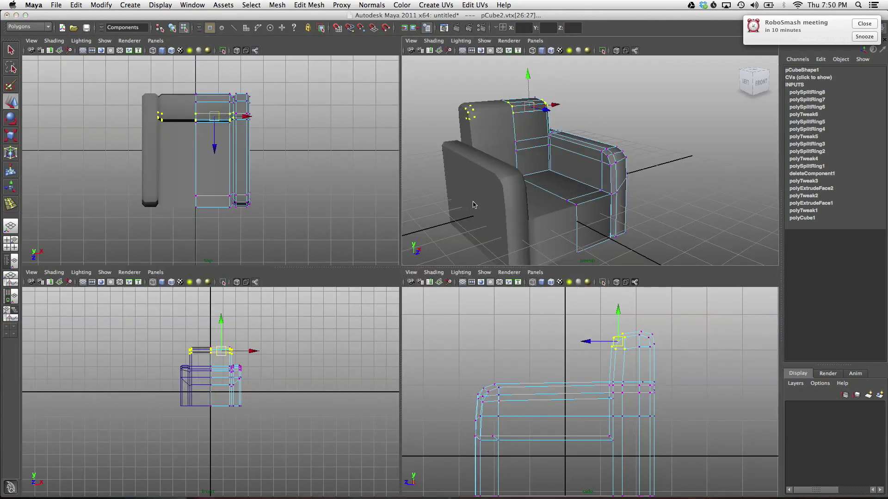
key("space")
key("F8")
mouse_move(481, 223)
left_mouse_down("alt")
mouse_move(476, 277)
mouse_move(470, 234)
mouse_move(445, 228)
mouse_move(444, 236)
left_mouse_up("alt")
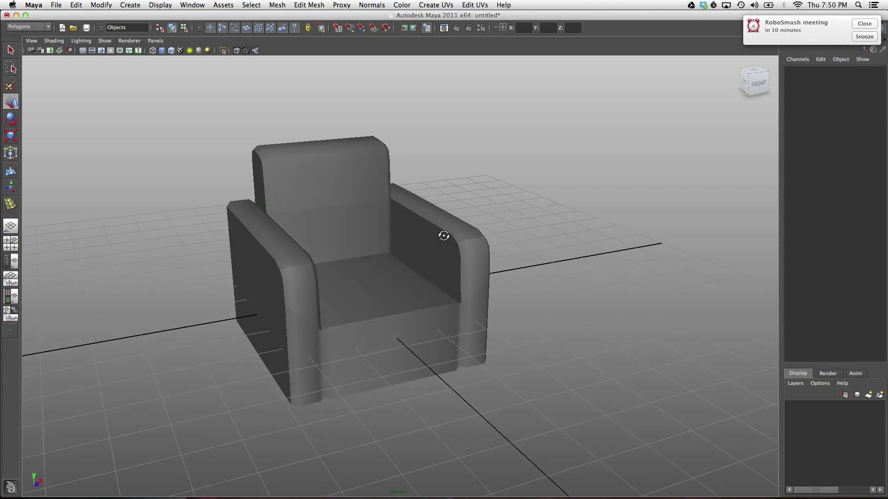
Step: Apply Set Normal Angle to the right half to soften its shading
left_click(444, 236)
left_click(371, 5)
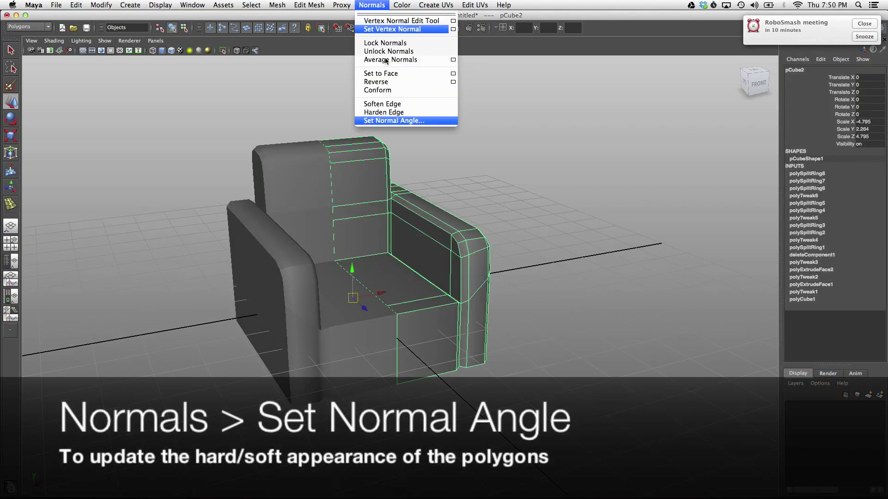
left_click(392, 121)
left_click(509, 267)
left_click(536, 316)
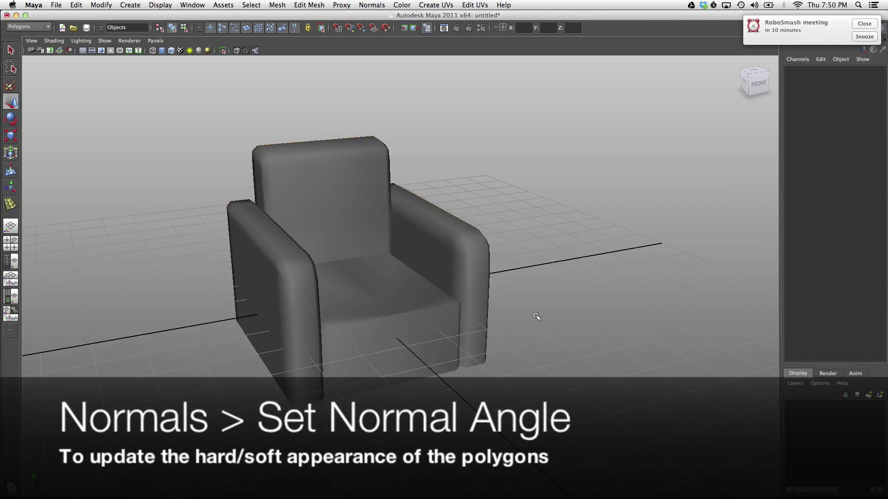
Step: Combine both chair halves into one mesh and merge the seam vertices
left_click(450, 280)
left_click(319, 303, "shift")
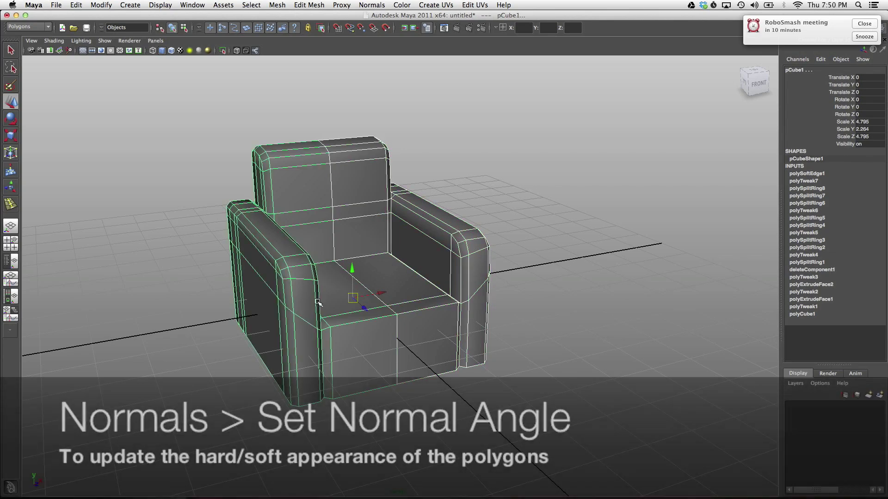
left_click(284, 4)
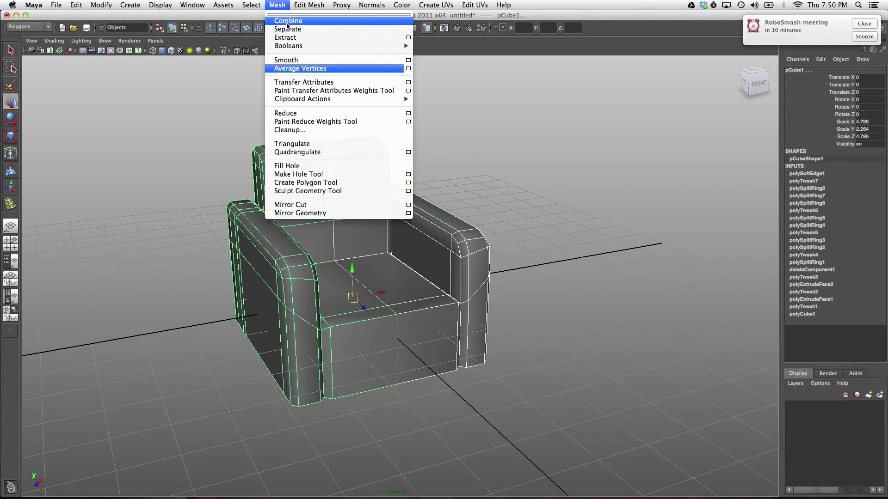
left_click(289, 21)
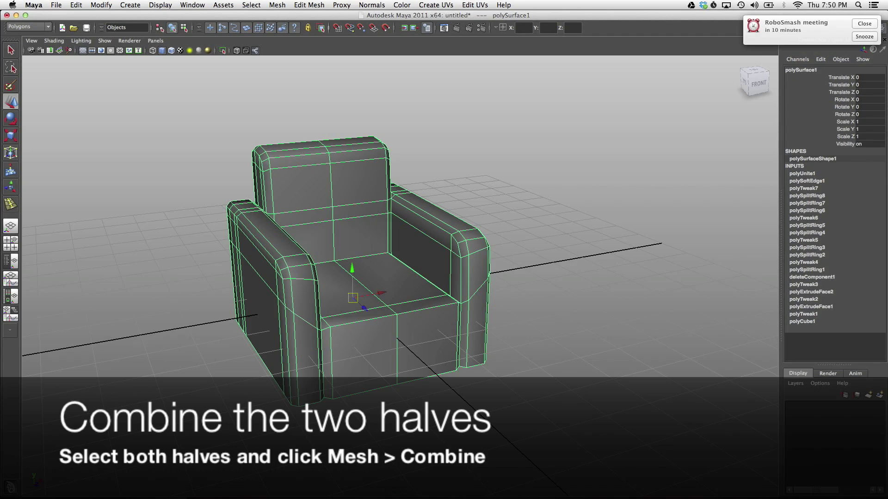
left_click(309, 5)
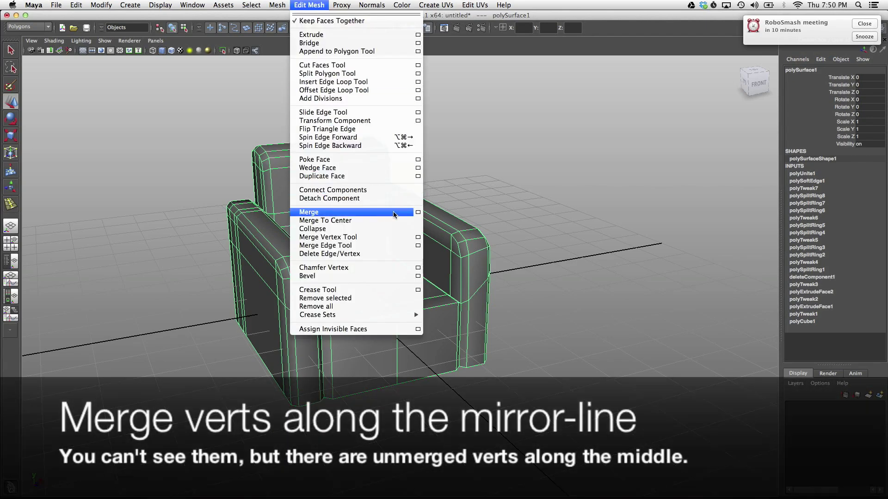
left_click(417, 213)
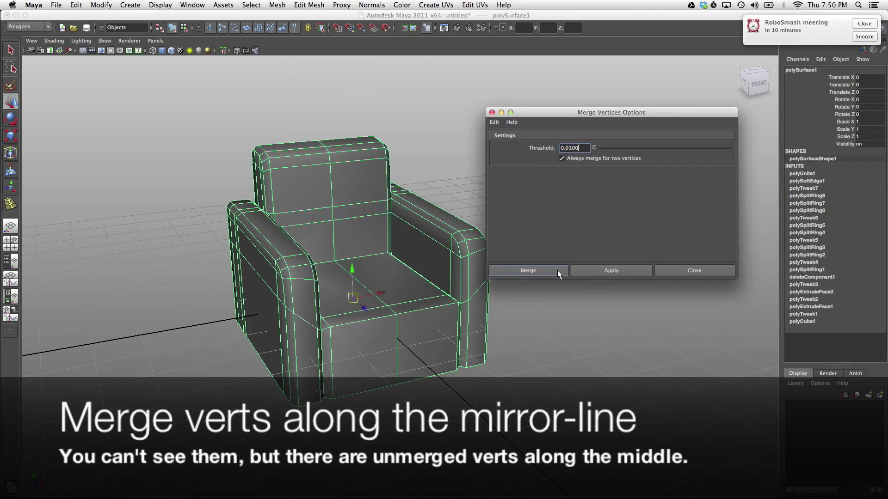
left_click(556, 270)
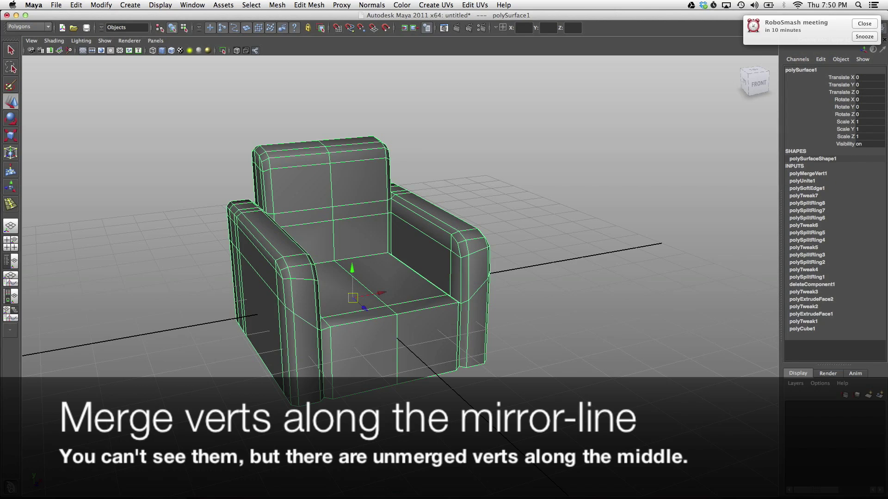
Step: Apply Set Normal Angle again to the combined chair mesh
left_click(371, 5)
left_click(397, 116)
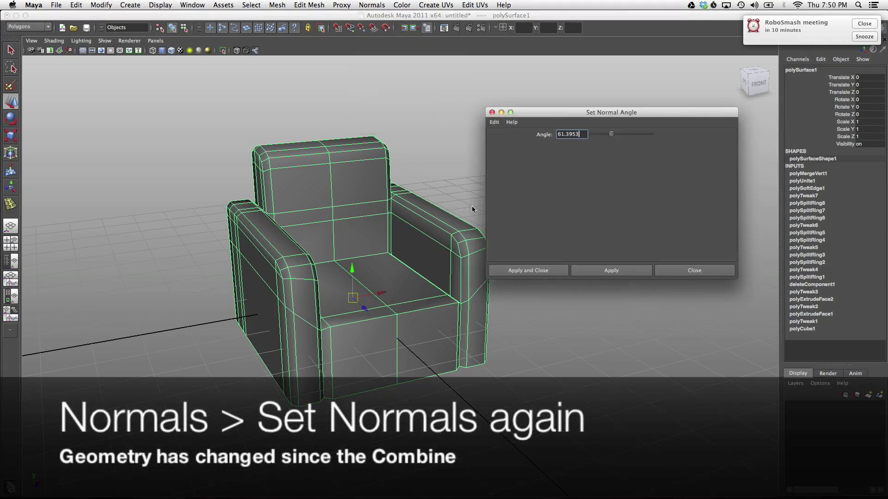
left_click(515, 270)
left_click(515, 301)
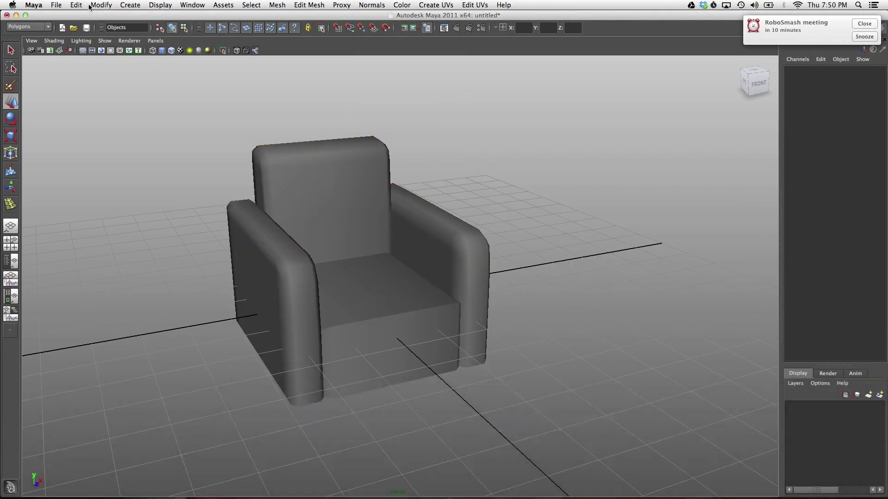
left_click(101, 5)
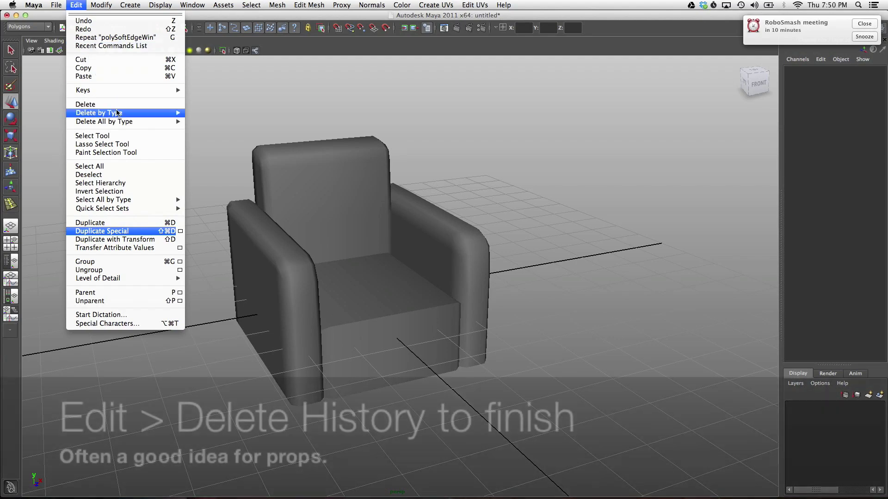
Step: Delete all construction history from the armchair, then orbit to inspect the finished mesh
mouse_move(104, 122)
left_click(195, 128)
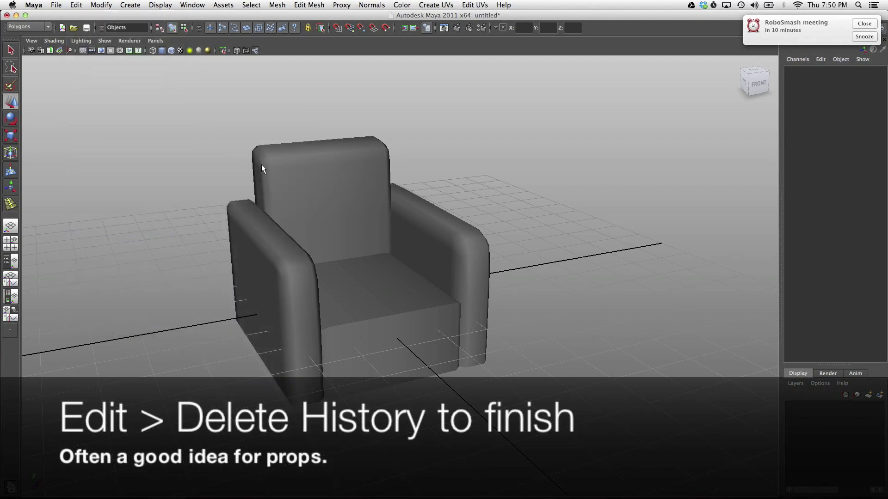
mouse_move(252, 162)
left_mouse_down("alt")
mouse_move(576, 211)
mouse_move(715, 196)
left_mouse_up("alt")
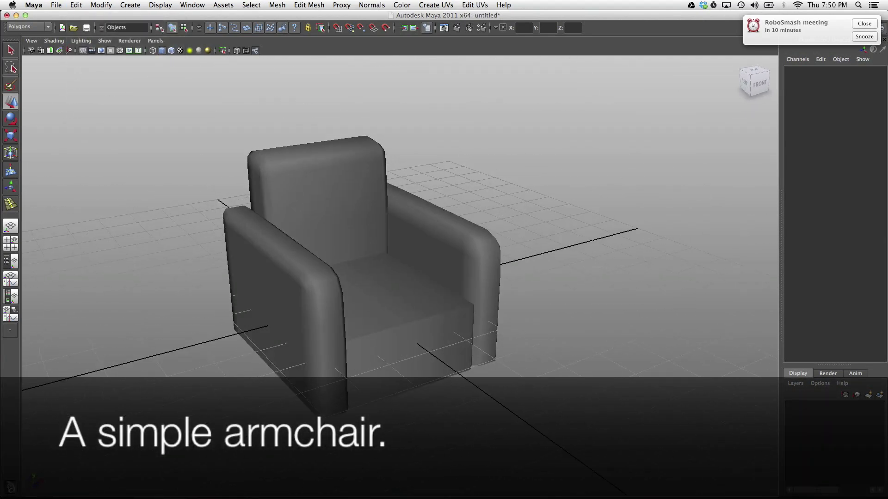